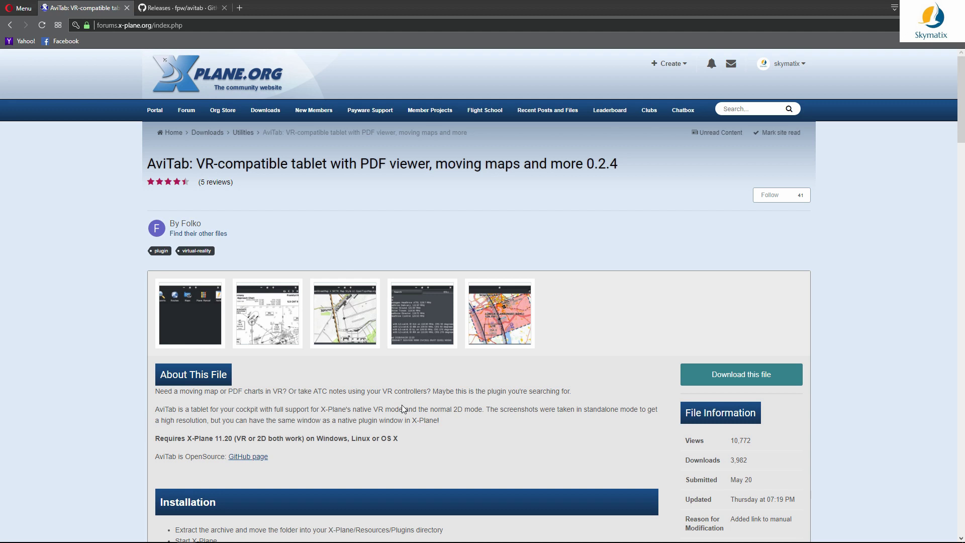
# - Compare AviTab's GitHub and forum pages and read the Installation and Charts Viewer notes
pyautogui.click(181, 11)
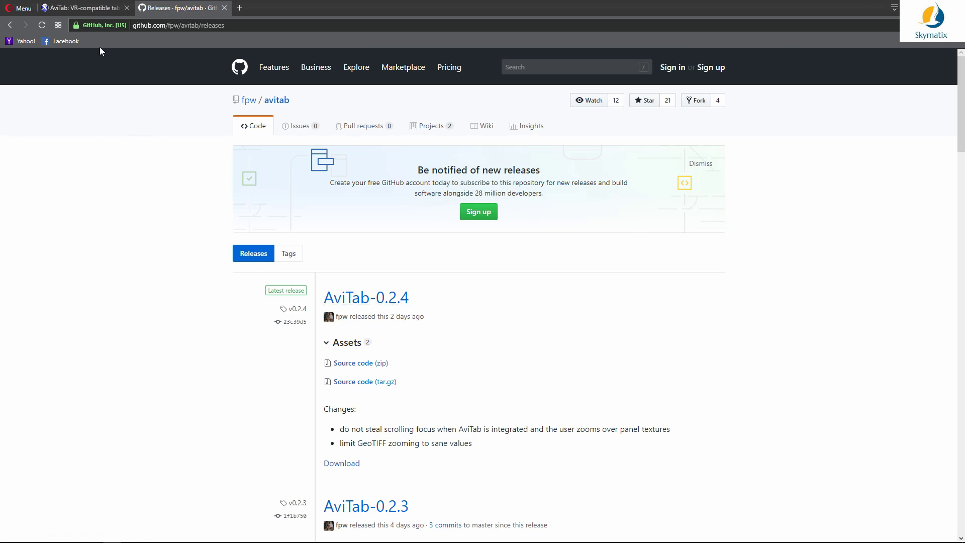
pyautogui.click(88, 9)
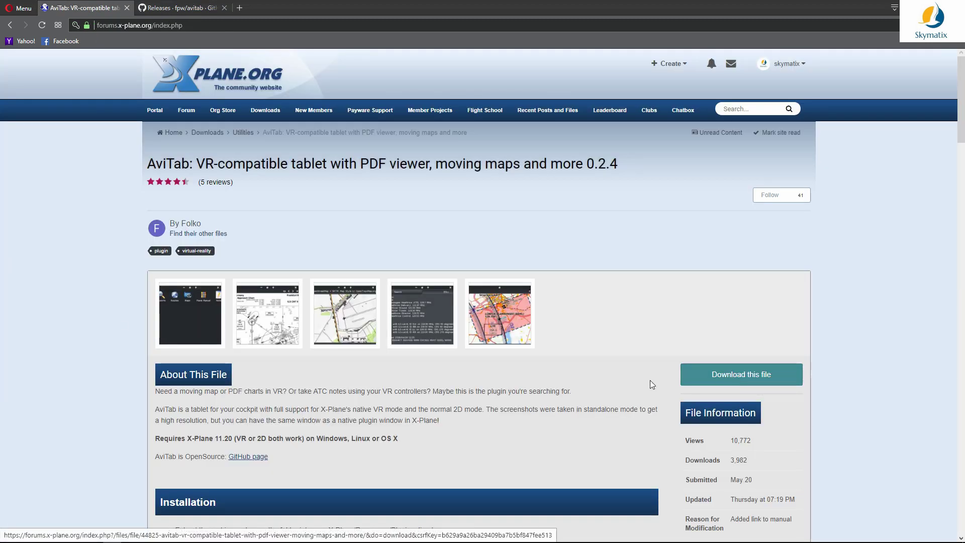
pyautogui.scroll(-1, 562, 390)
pyautogui.scroll(-3, 562, 390)
pyautogui.scroll(-2, 562, 398)
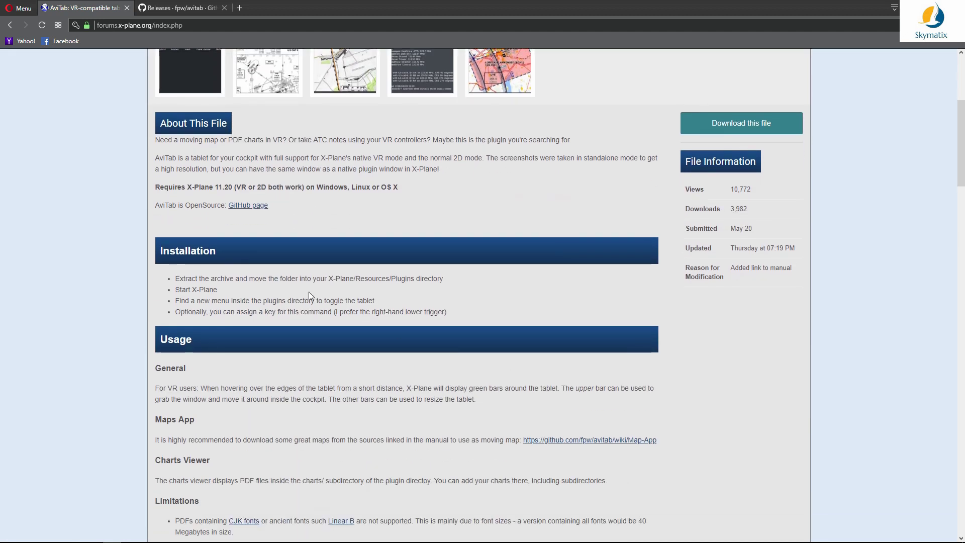
pyautogui.moveTo(175, 278); pyautogui.dragTo(455, 287)
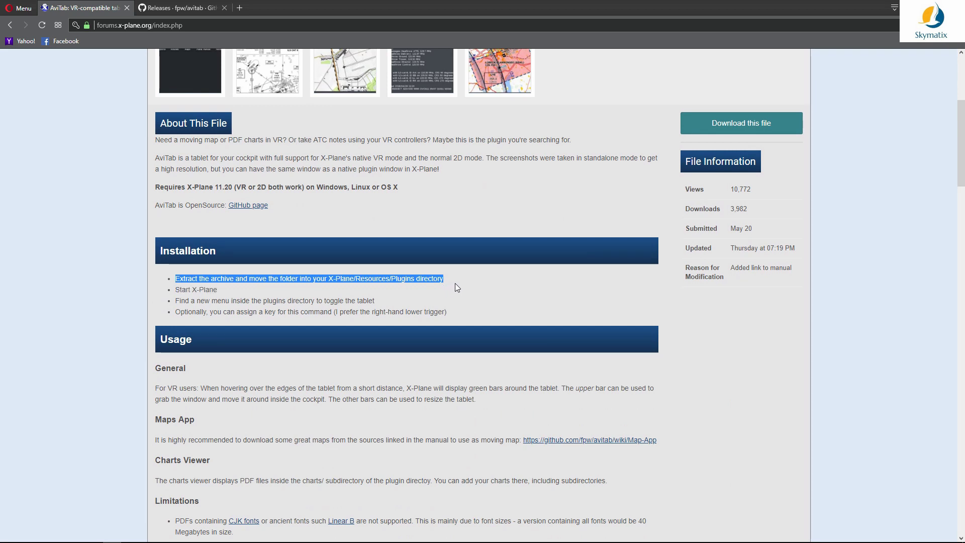
pyautogui.moveTo(222, 290); pyautogui.dragTo(175, 290)
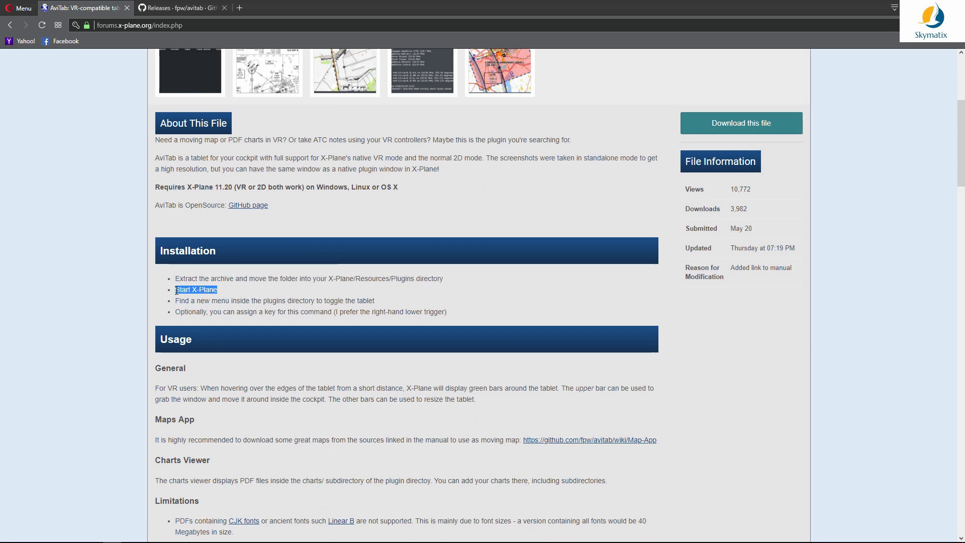
pyautogui.click(245, 305)
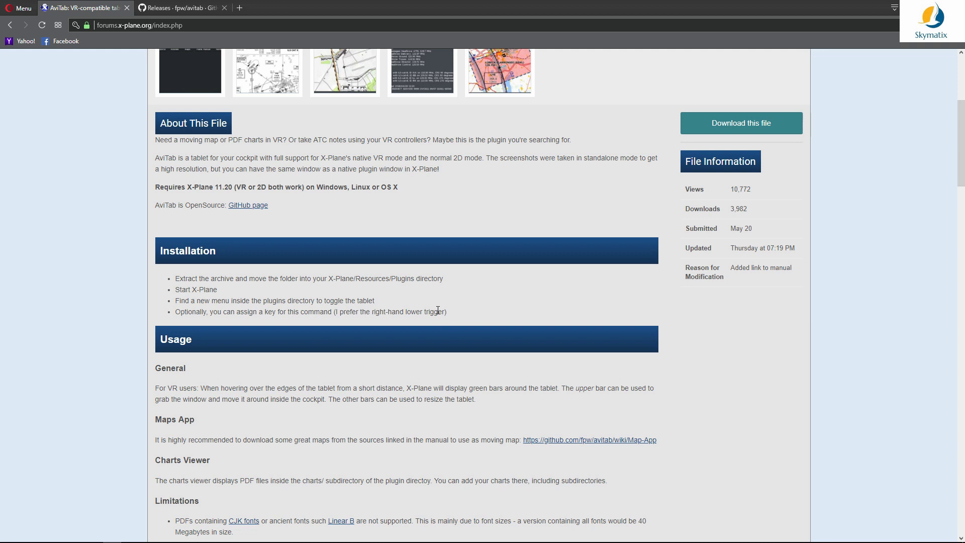
pyautogui.scroll(-2, 455, 372)
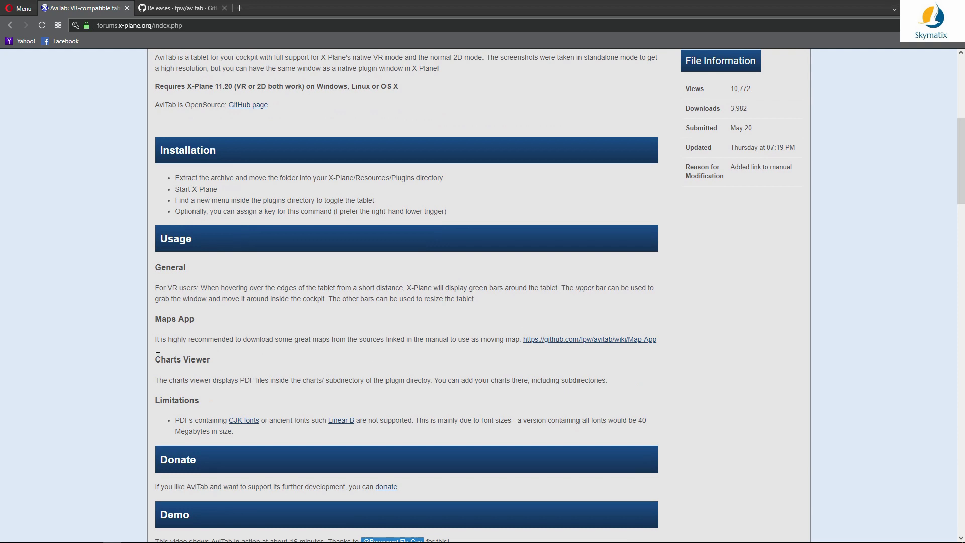
pyautogui.moveTo(158, 356)
pyautogui.mouseDown()
pyautogui.moveTo(586, 388)
pyautogui.moveTo(608, 380)
pyautogui.mouseUp()
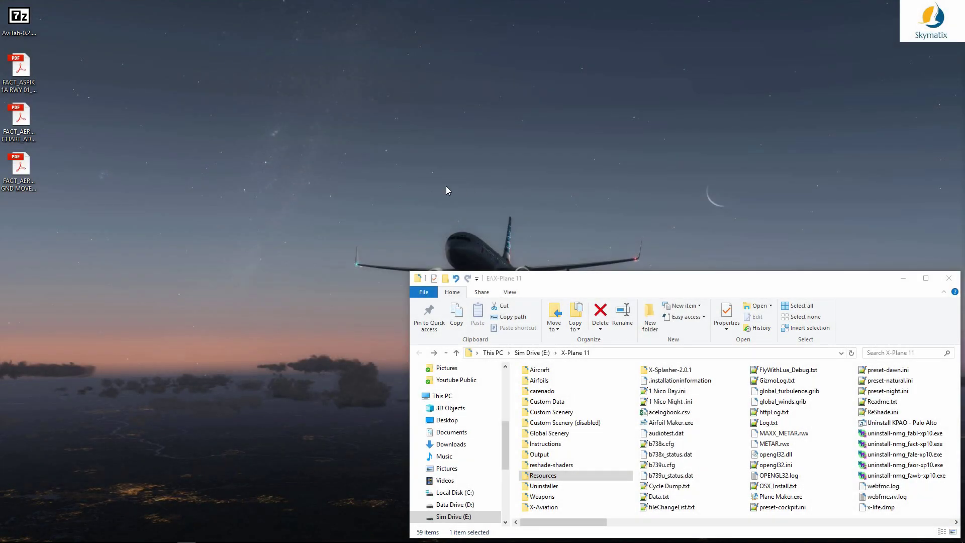
# - Extract the AviTab folder from AviTab-0.2.4.zip into X-Plane 11\Resources\plugins
pyautogui.click(23, 16)
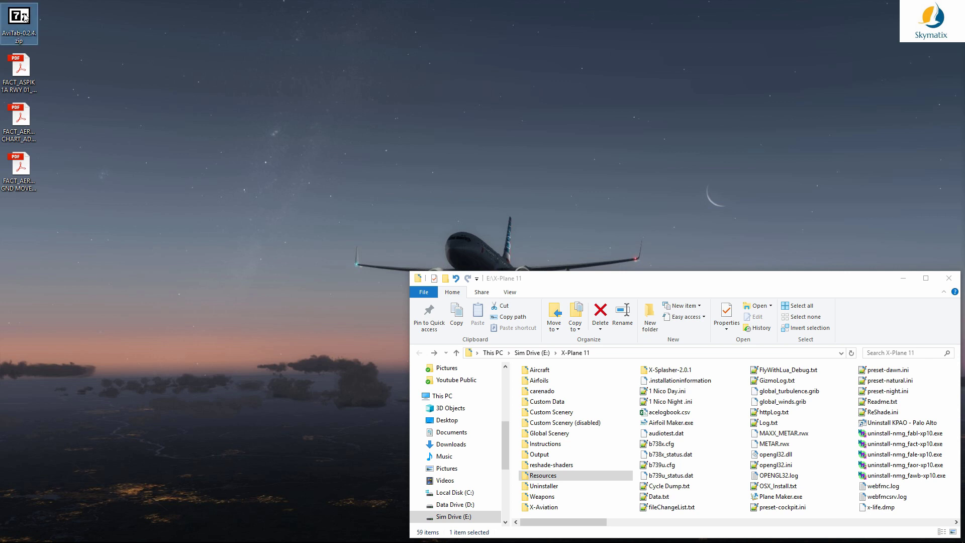
pyautogui.click(570, 479)
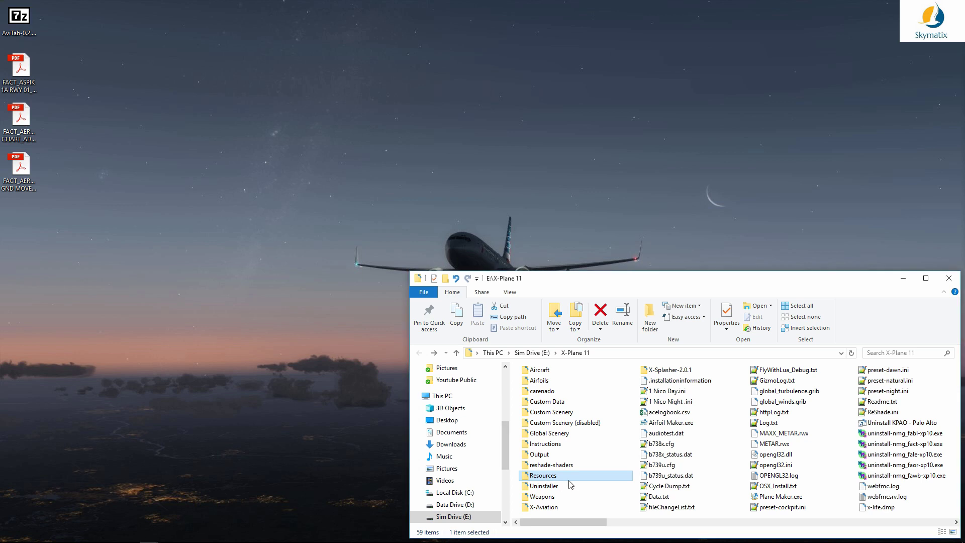
pyautogui.doubleClick(551, 480)
pyautogui.click(542, 509)
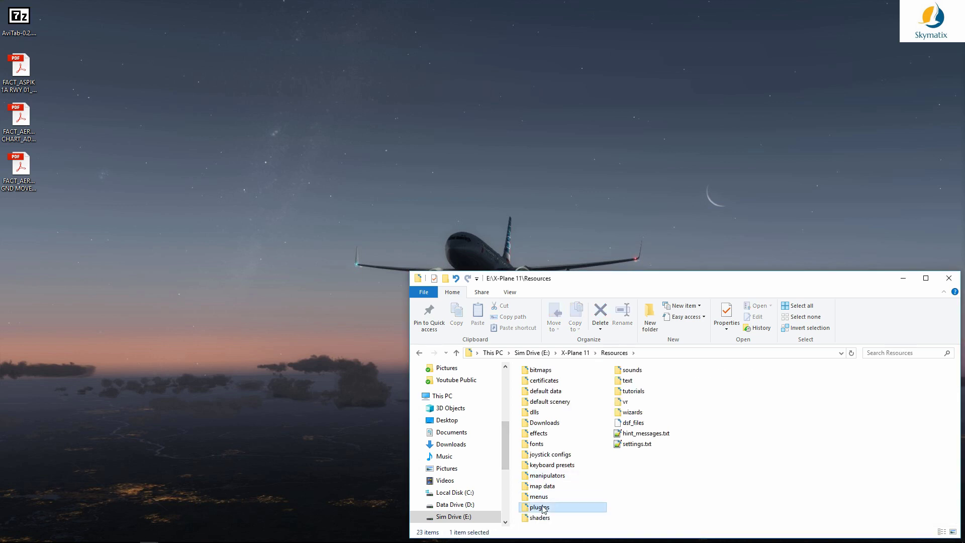
pyautogui.doubleClick(542, 509)
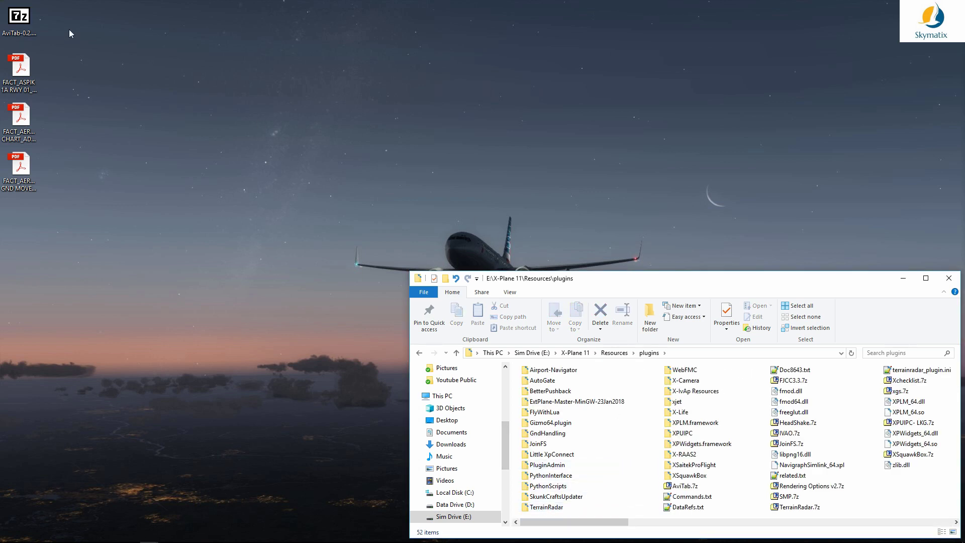
pyautogui.doubleClick(19, 21)
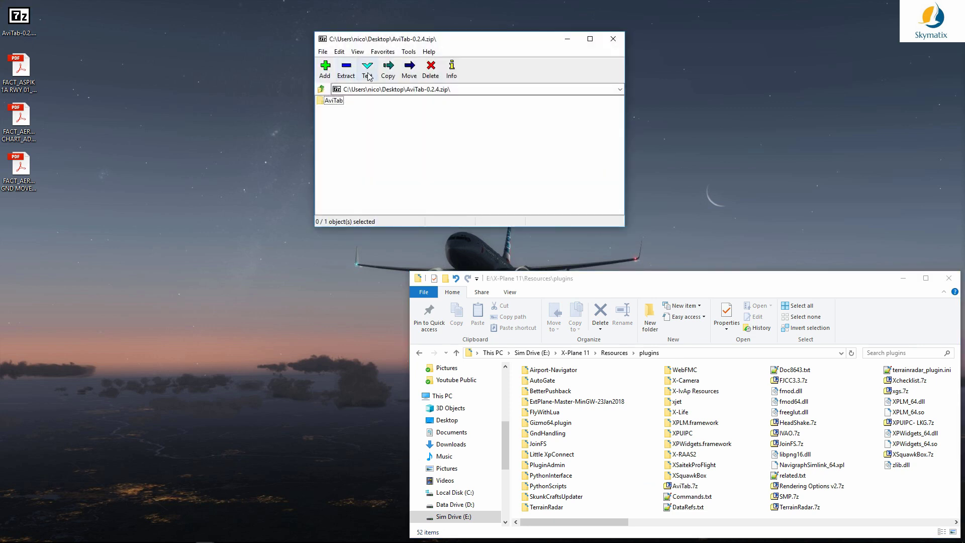
pyautogui.moveTo(332, 100)
pyautogui.mouseDown()
pyautogui.moveTo(578, 284)
pyautogui.moveTo(544, 384)
pyautogui.mouseUp()
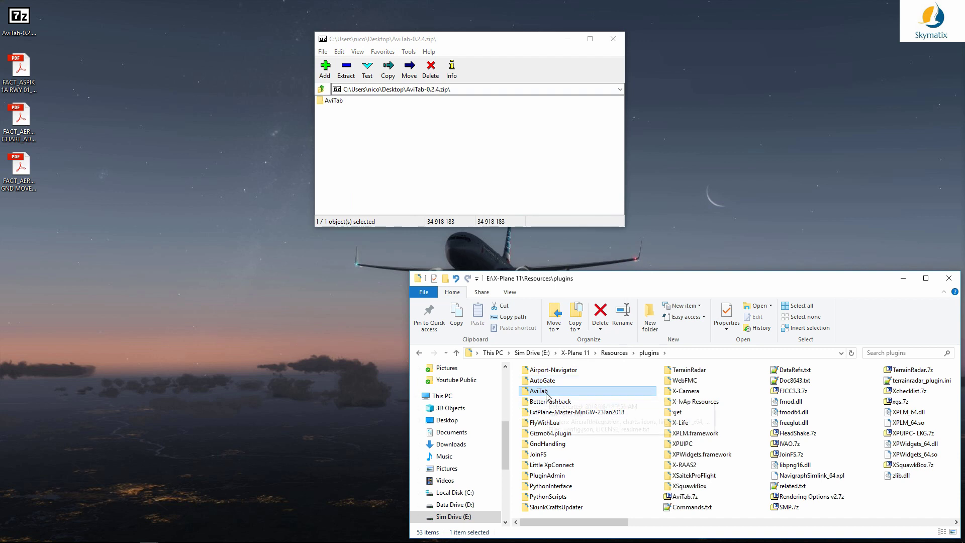
# - Copy the three desktop FACT chart PDFs into AviTab\charts and delete readme.pdf
pyautogui.doubleClick(547, 396)
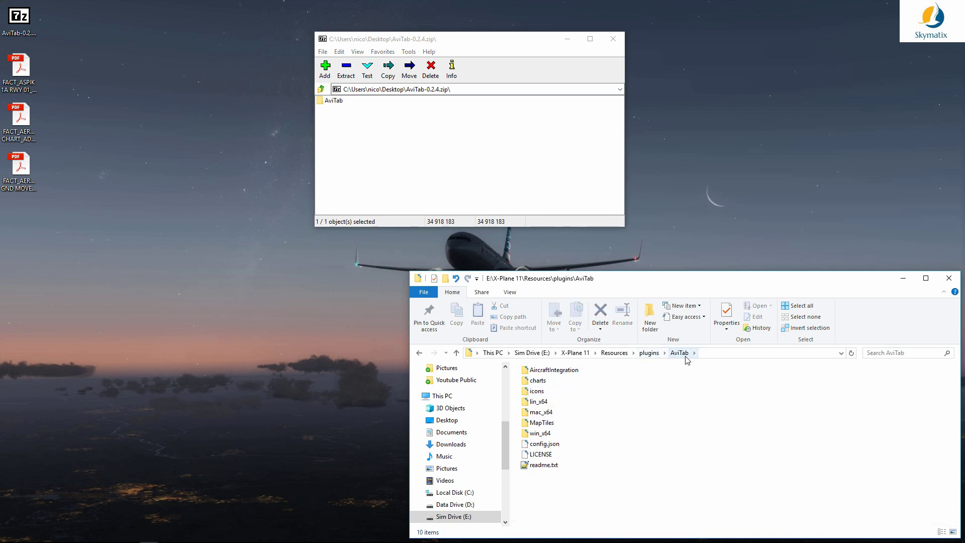
pyautogui.click(540, 387)
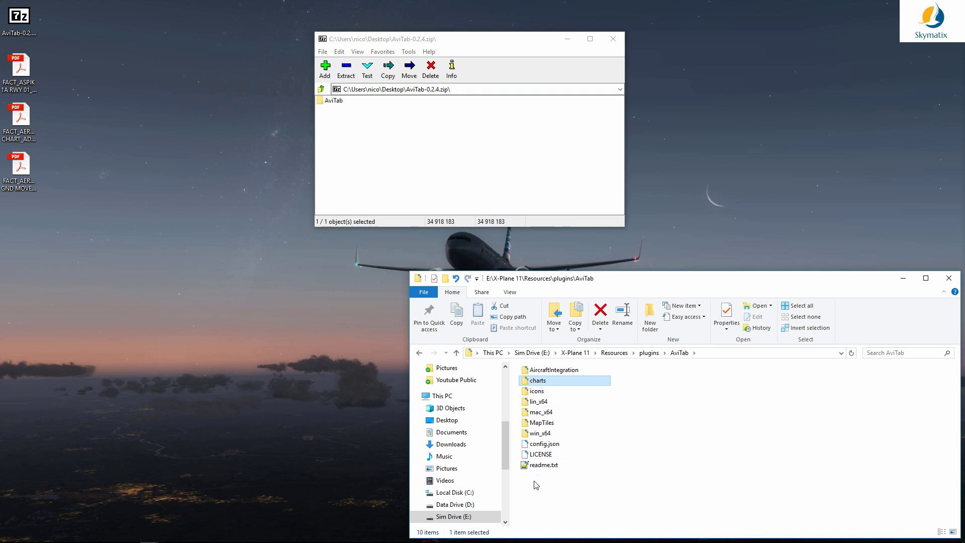
pyautogui.doubleClick(540, 382)
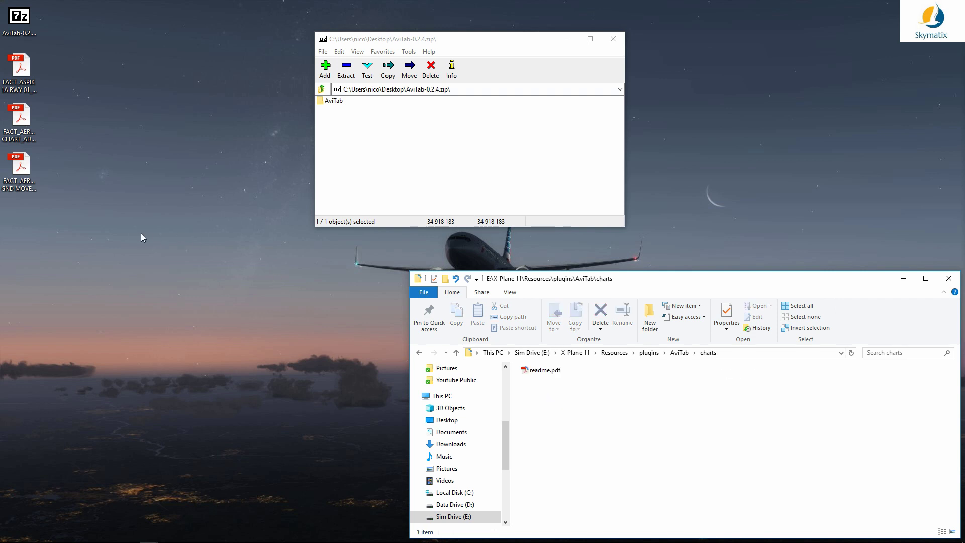
pyautogui.moveTo(73, 208); pyautogui.dragTo(3, 53)
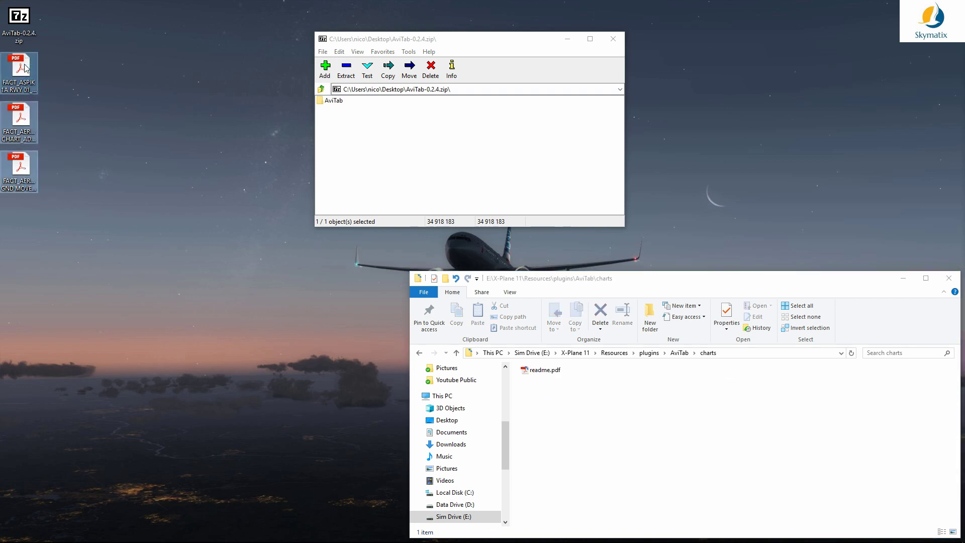
pyautogui.moveTo(558, 369); pyautogui.dragTo(552, 445)
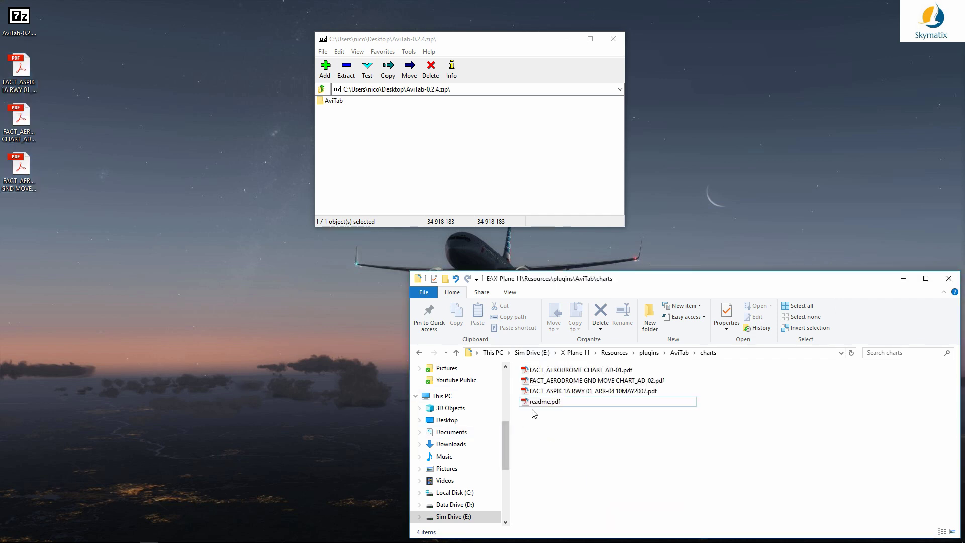
pyautogui.click(538, 402)
pyautogui.click(600, 315)
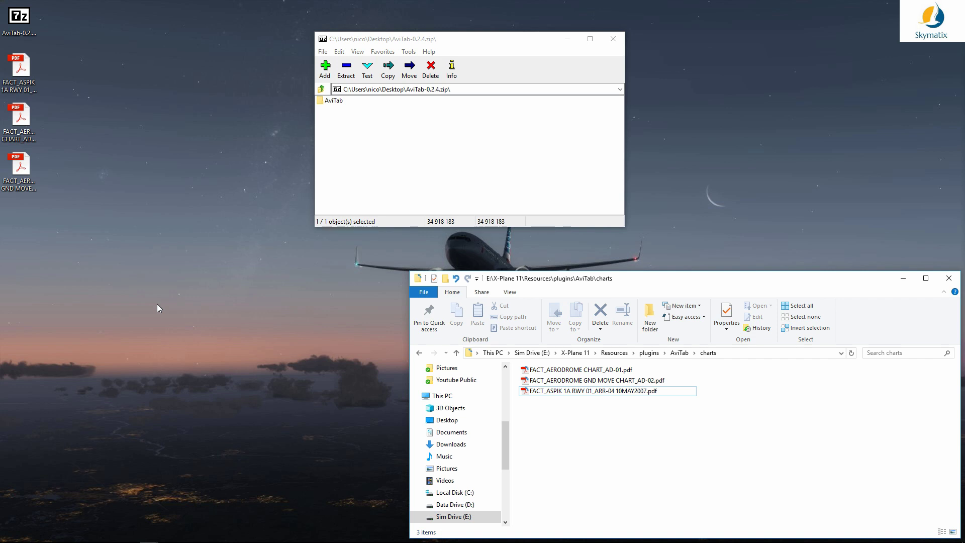
# - Create a 'FACT' subfolder in charts and select the three FACT PDFs for it
pyautogui.rightClick(547, 436)
pyautogui.moveTo(483, 407)
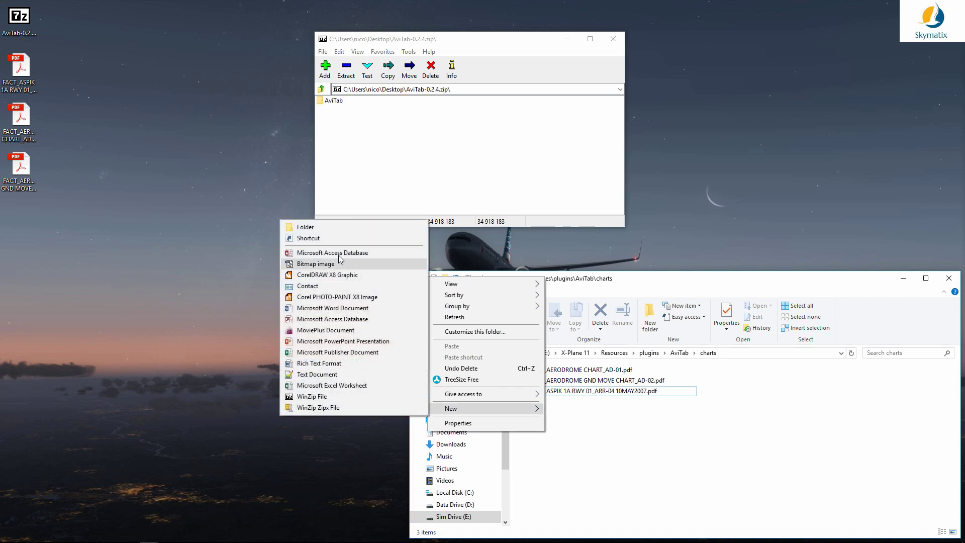
pyautogui.click(305, 227)
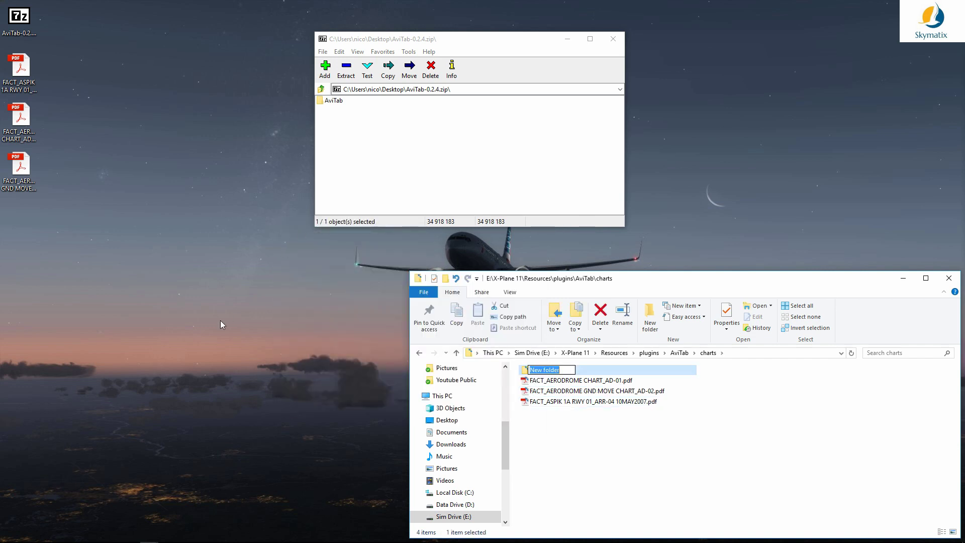
pyautogui.write('FACT')
pyautogui.press('Return')
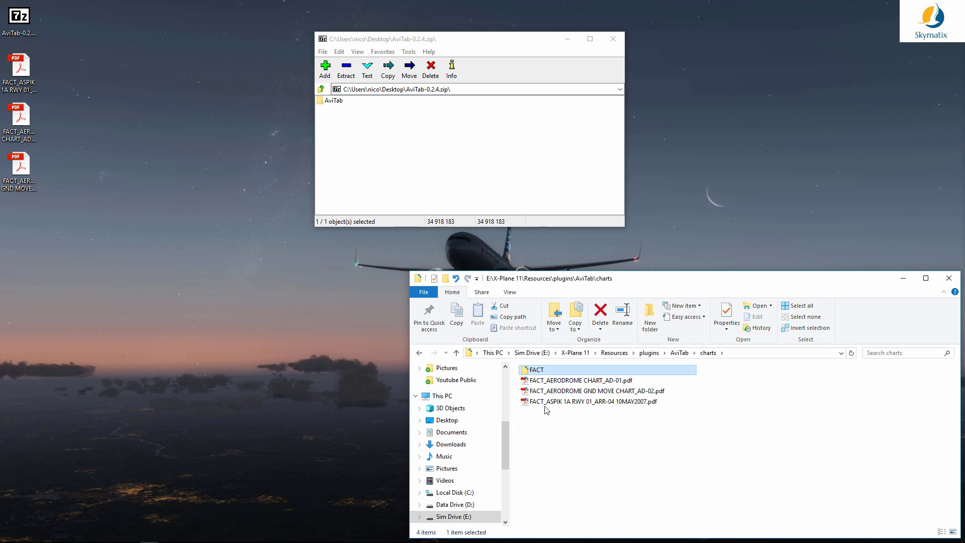
pyautogui.moveTo(544, 413); pyautogui.dragTo(536, 370)
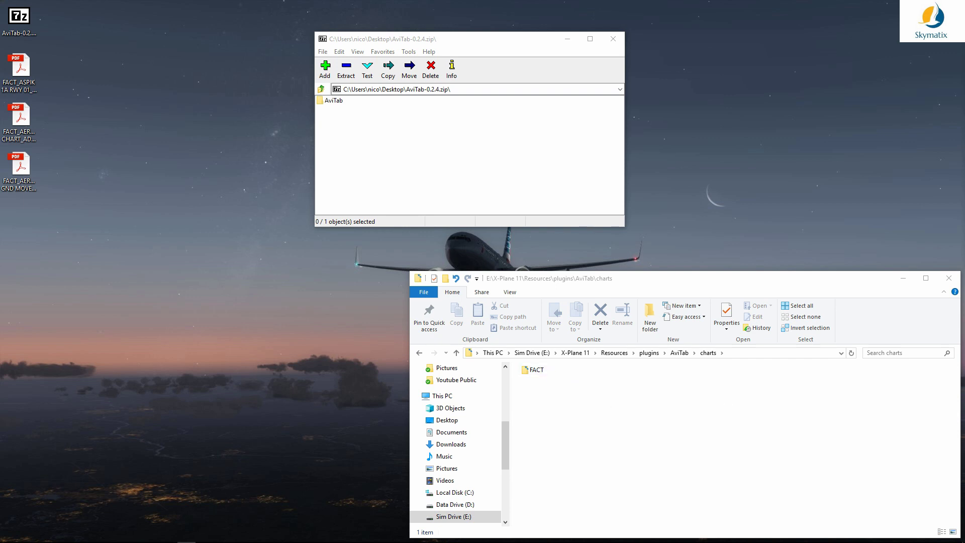
# - Copy the ten ICAO folders from AviTab.7z into charts, replacing existing files
pyautogui.moveTo(943, 177); pyautogui.dragTo(652, 32)
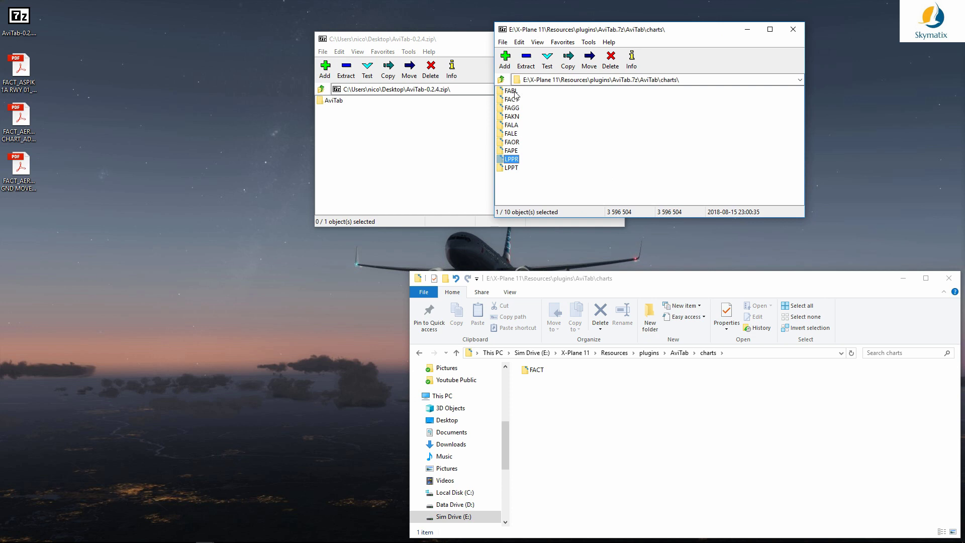
pyautogui.keyDown('shift'); pyautogui.click(508, 171); pyautogui.keyUp('shift')
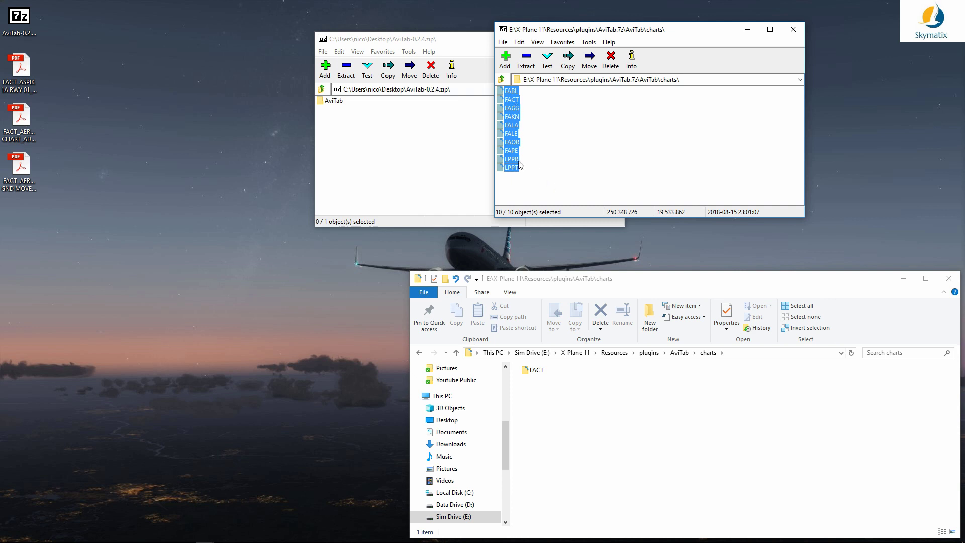
pyautogui.moveTo(642, 354); pyautogui.dragTo(607, 412)
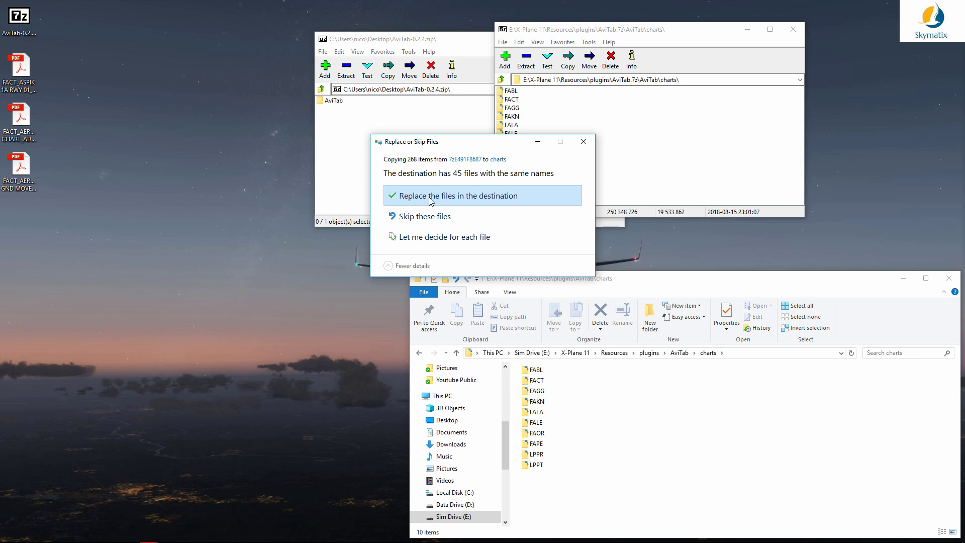
pyautogui.click(429, 196)
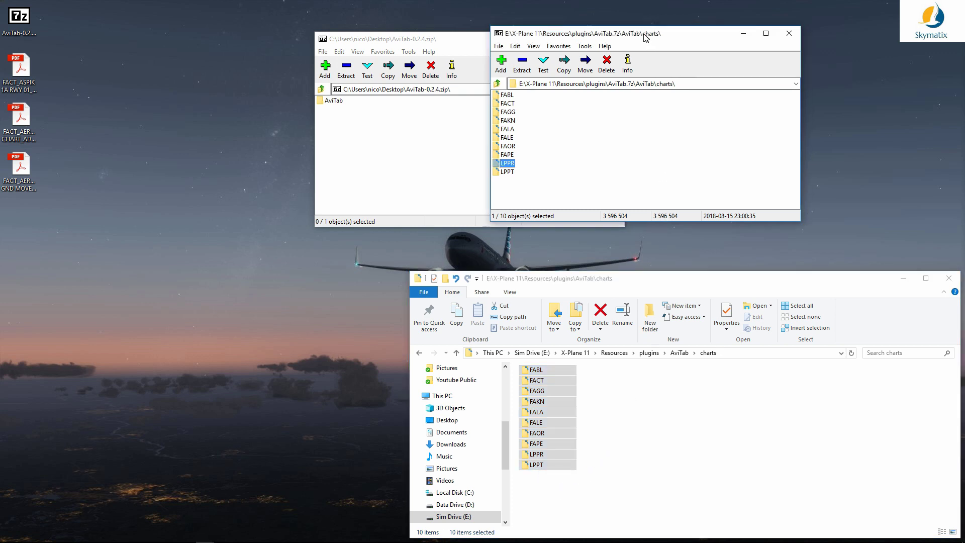
pyautogui.moveTo(650, 35); pyautogui.dragTo(643, 45)
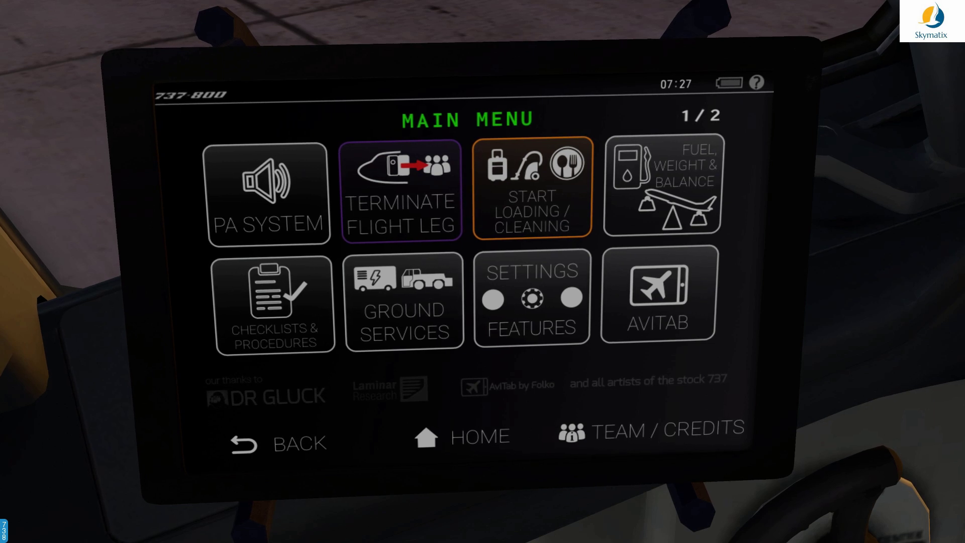
# - Open AviTab's chart list on the tablet and browse the FABL and FAGG folders
pyautogui.click(661, 313)
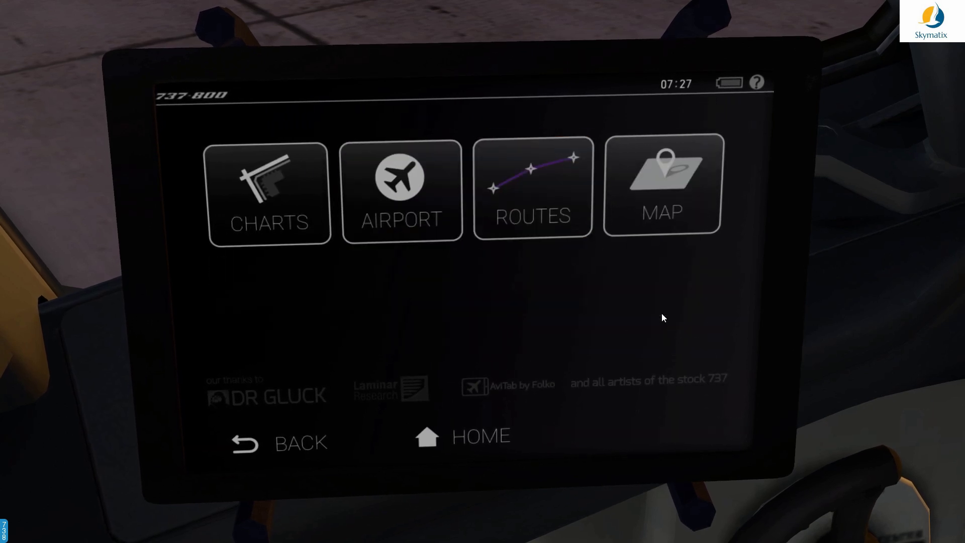
pyautogui.click(285, 211)
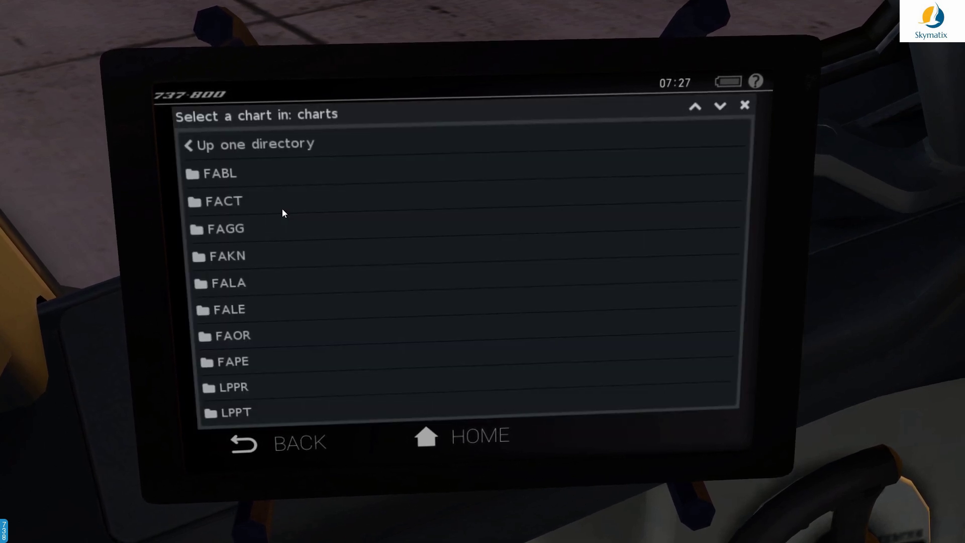
pyautogui.click(217, 172)
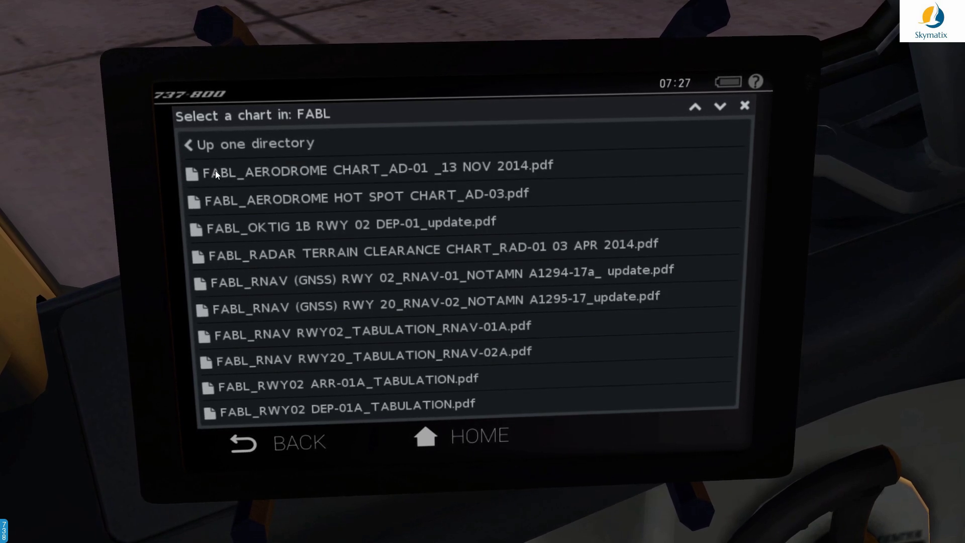
pyautogui.click(226, 145)
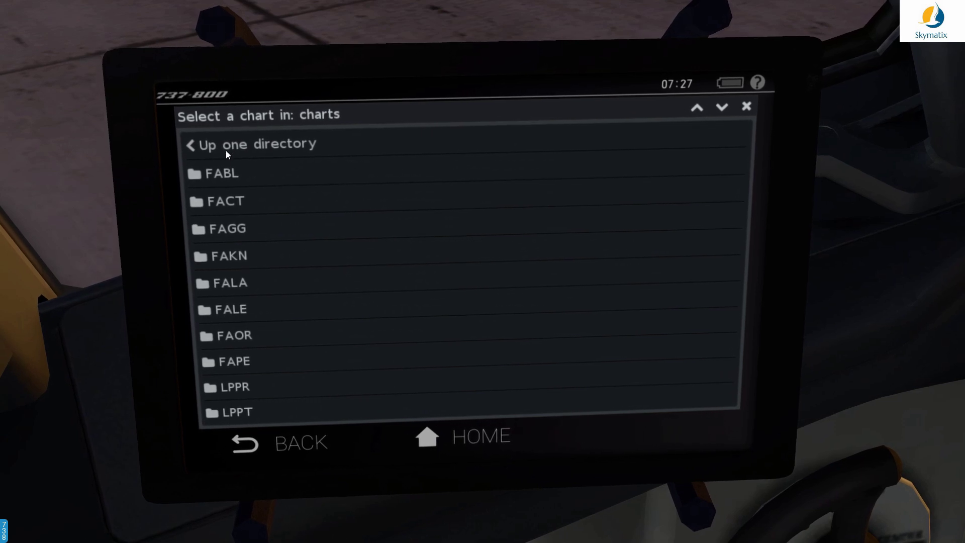
pyautogui.click(229, 230)
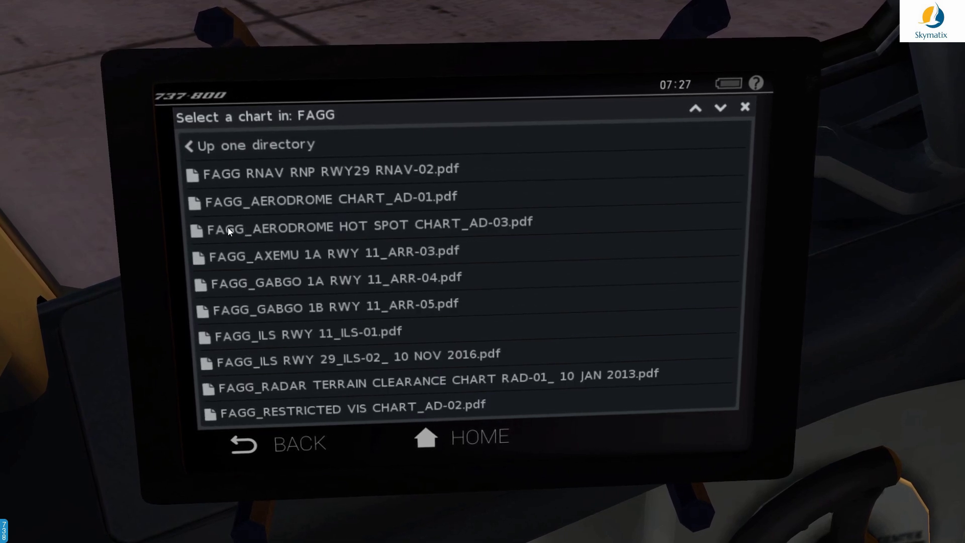
pyautogui.click(224, 146)
# - View and zoom the FABL aerodrome chart, then return to the charts list
pyautogui.click(225, 176)
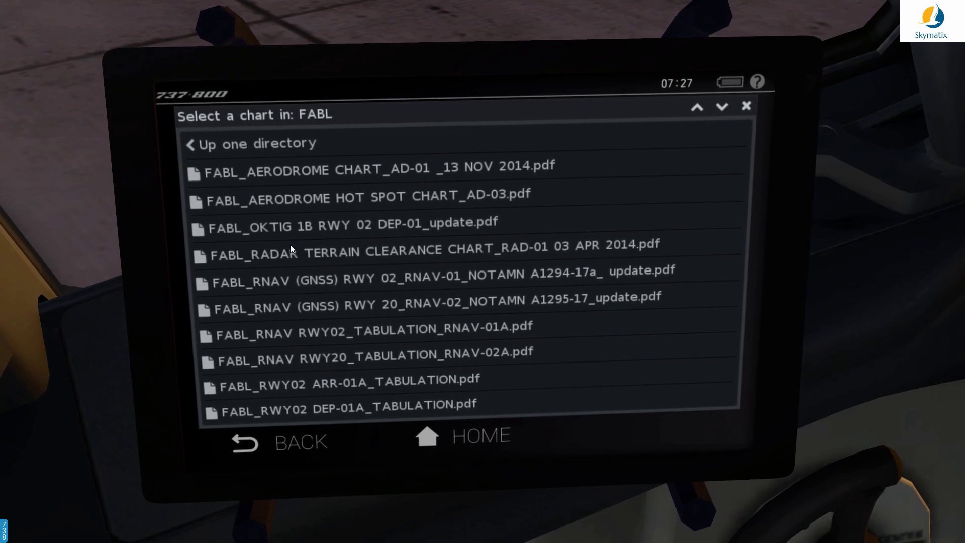
pyautogui.click(344, 173)
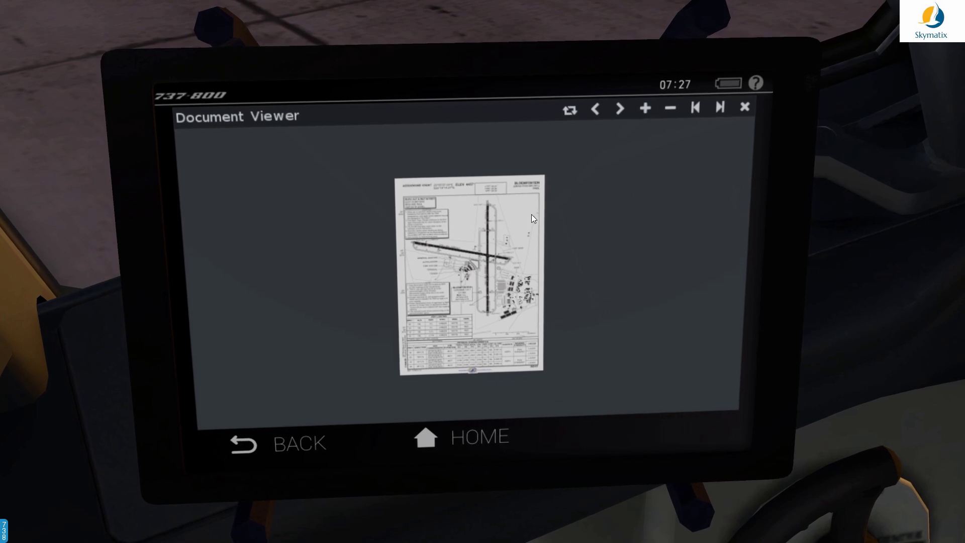
pyautogui.scroll(3, 505, 250)
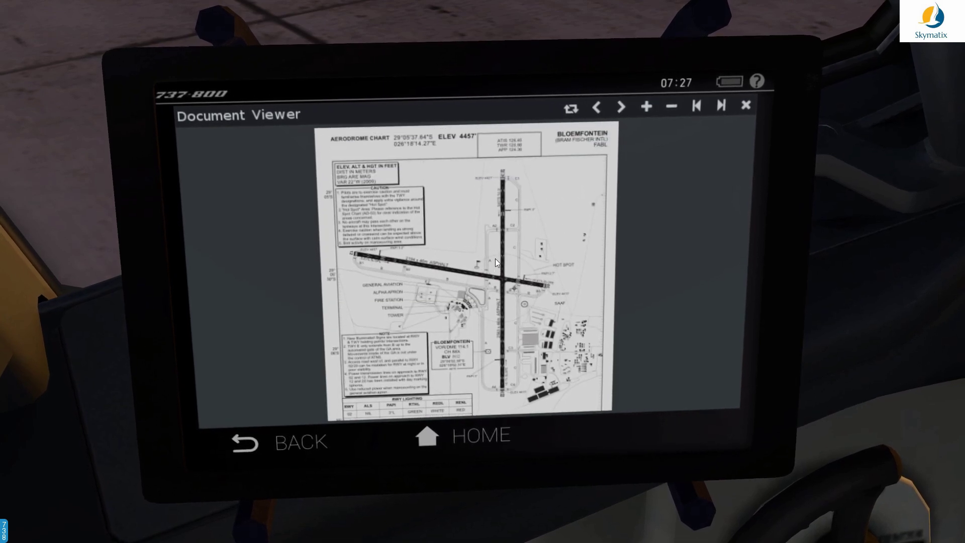
pyautogui.scroll(2, 495, 257)
pyautogui.scroll(2, 495, 257)
pyautogui.scroll(-5, 495, 257)
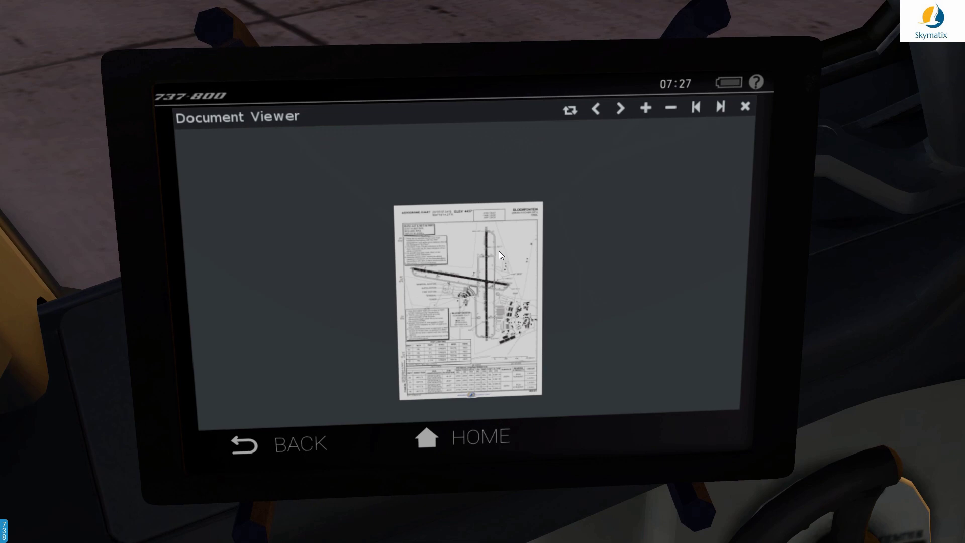
pyautogui.click(645, 107)
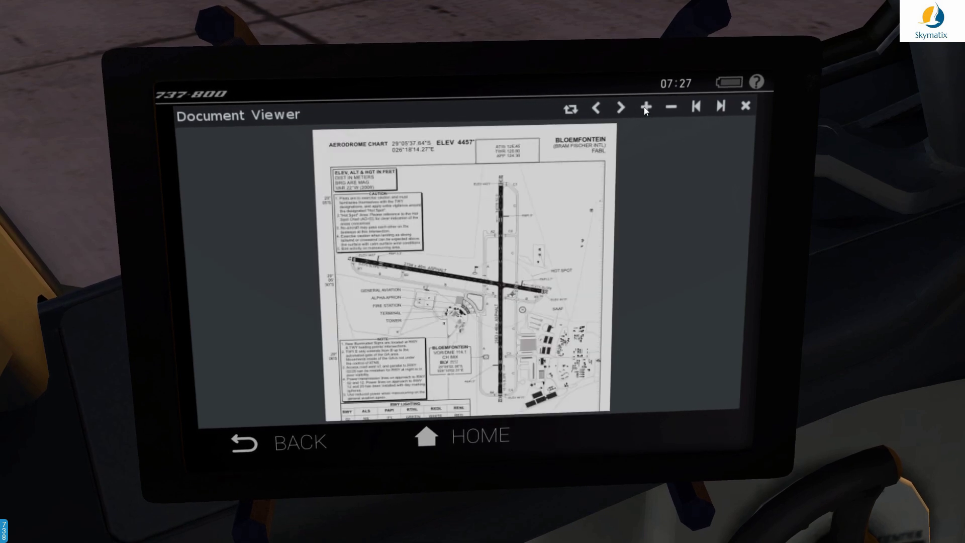
pyautogui.click(670, 109)
pyautogui.scroll(2, 533, 256)
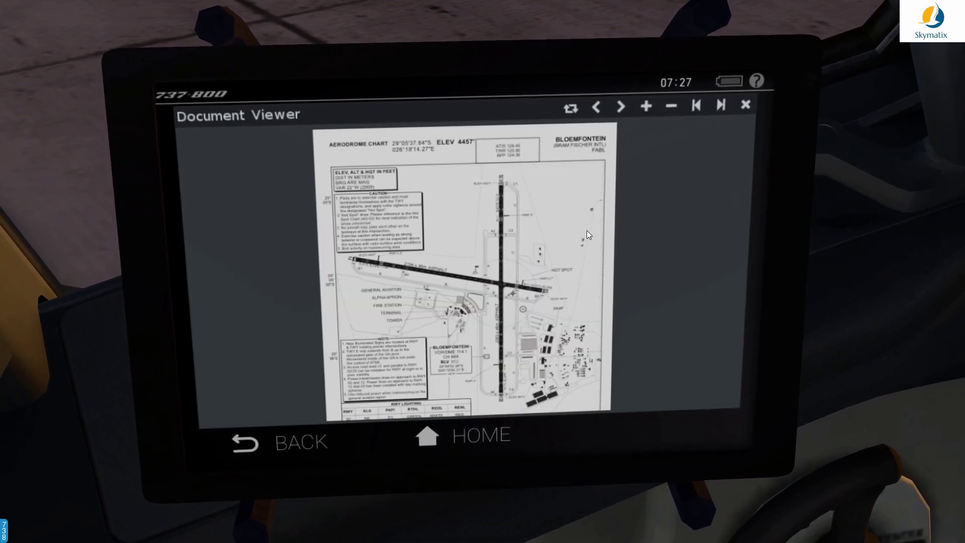
pyautogui.click(744, 106)
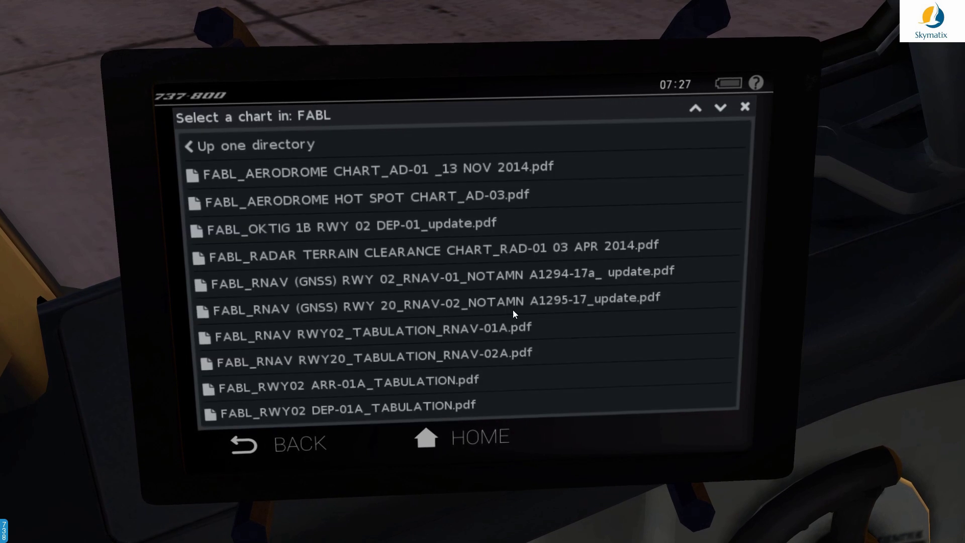
pyautogui.click(211, 145)
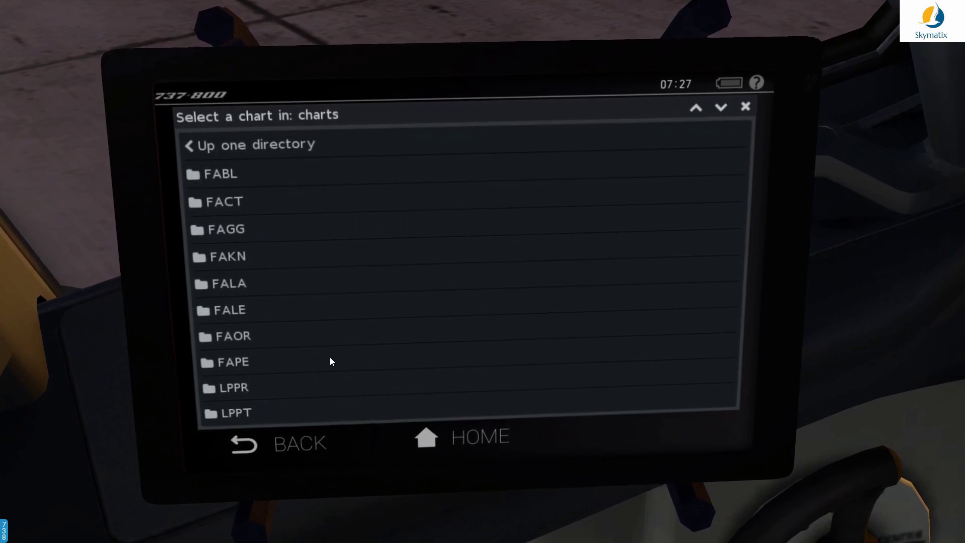